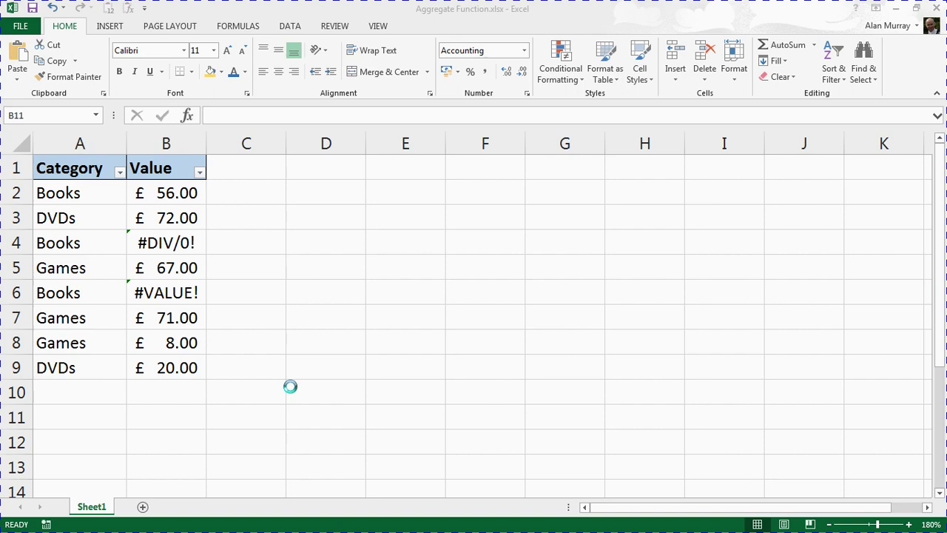
Step: In B11, start =AGGREGATE( with function number 9 (SUM) from the autocomplete list
{"action": "left_click", "coordinate": [186, 420]}
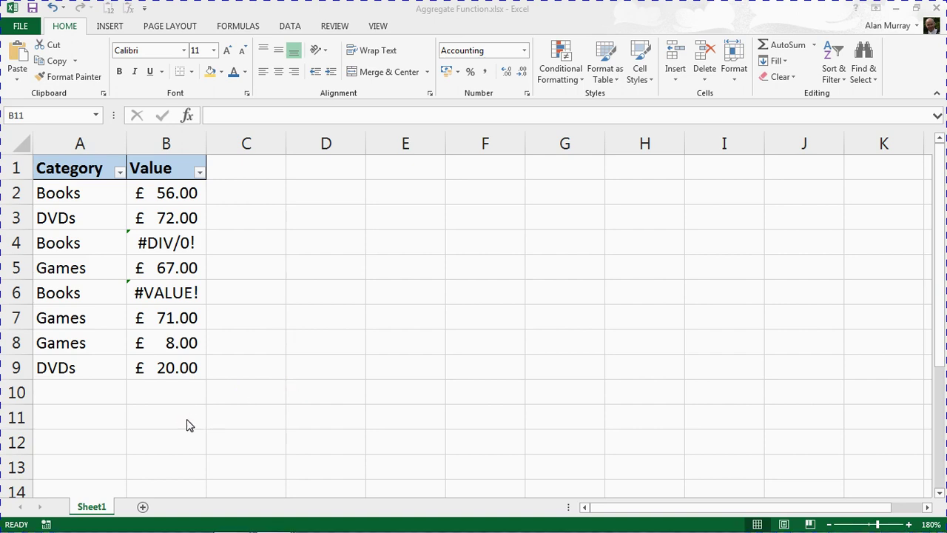
{"action": "left_click", "coordinate": [186, 426]}
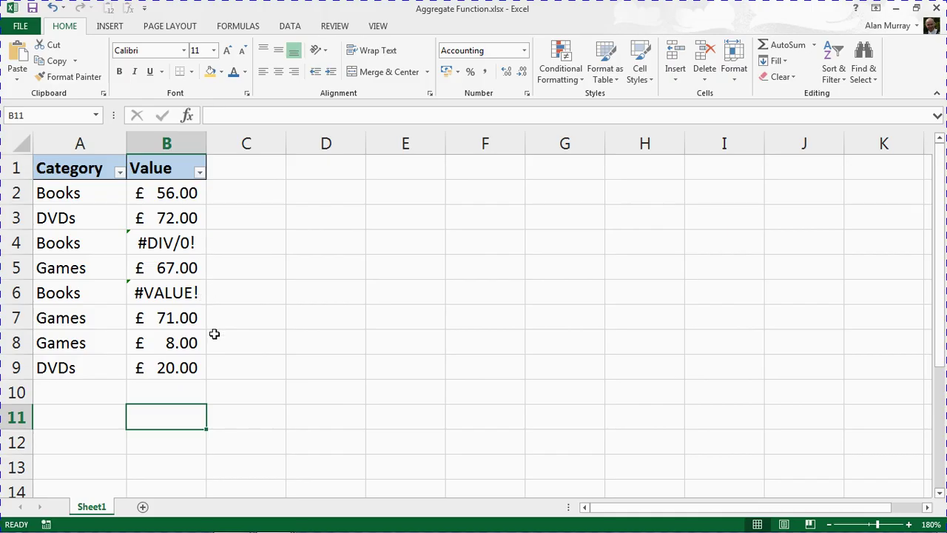
{"action": "type", "text": "=aggre"}
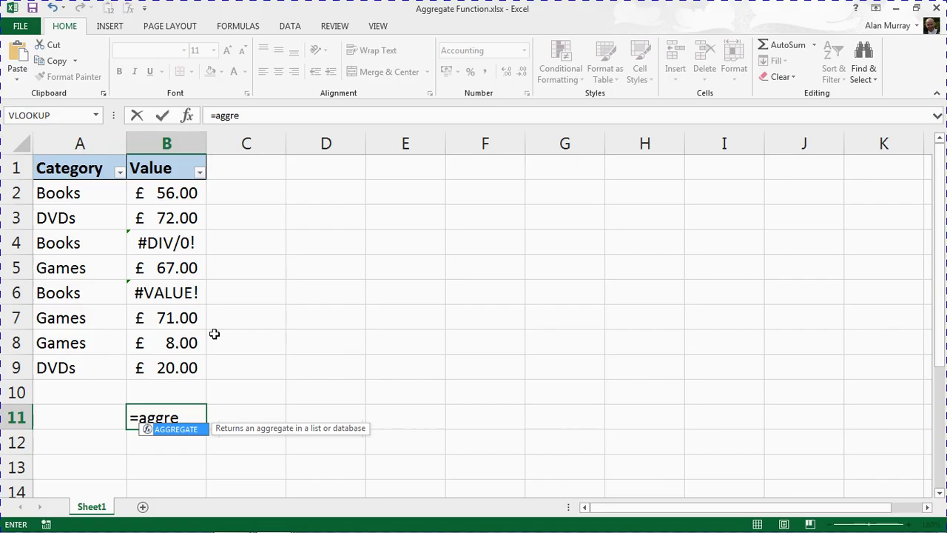
{"action": "type", "text": "gate("}
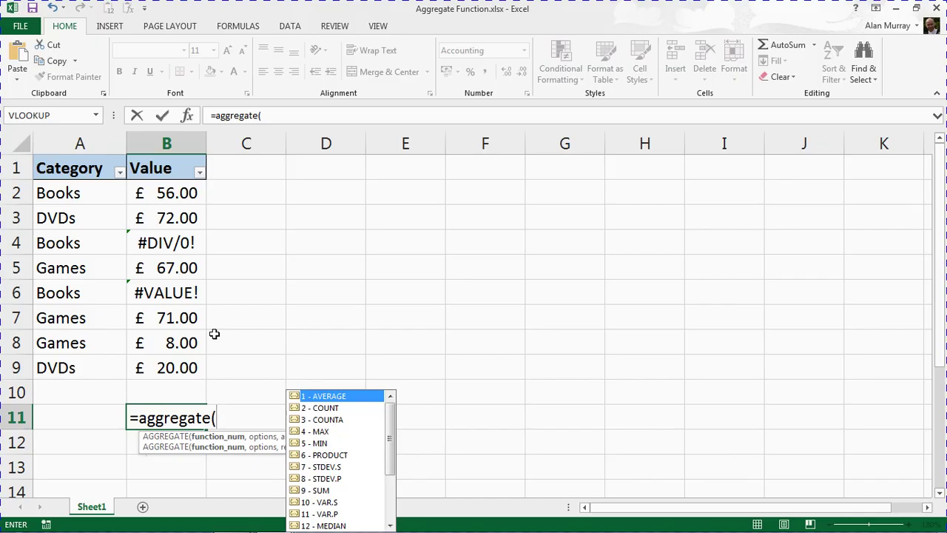
{"action": "key", "text": "Down"}
{"action": "key", "text": "Down"}
{"action": "key", "text": "Down"}
{"action": "key", "text": "Down"}
{"action": "key", "text": "Down"}
{"action": "key", "text": "Down"}
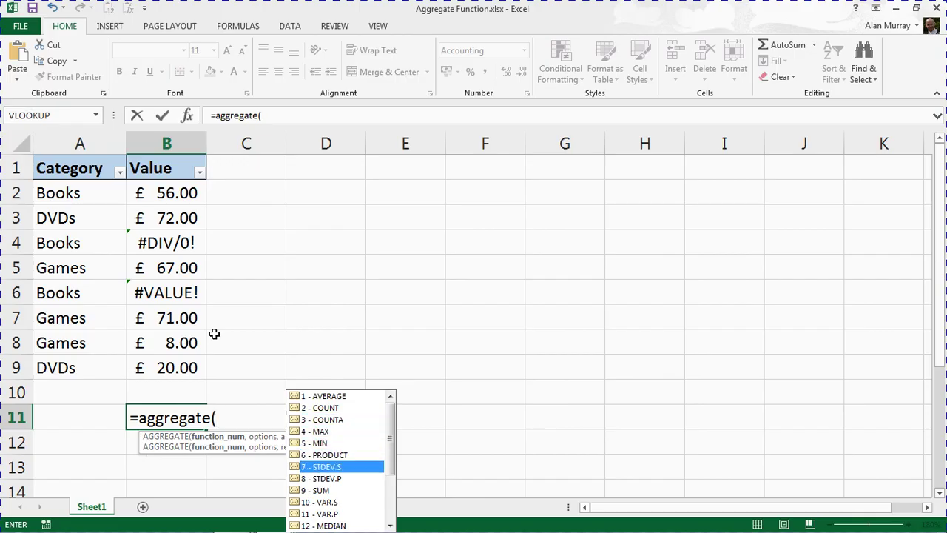
{"action": "key", "text": "Down"}
{"action": "key", "text": "Down"}
{"action": "key", "text": "Down"}
{"action": "key", "text": "Down"}
{"action": "key", "text": "Down"}
{"action": "key", "text": "Down"}
{"action": "key", "text": "Down"}
{"action": "key", "text": "Down"}
{"action": "key", "text": "Down"}
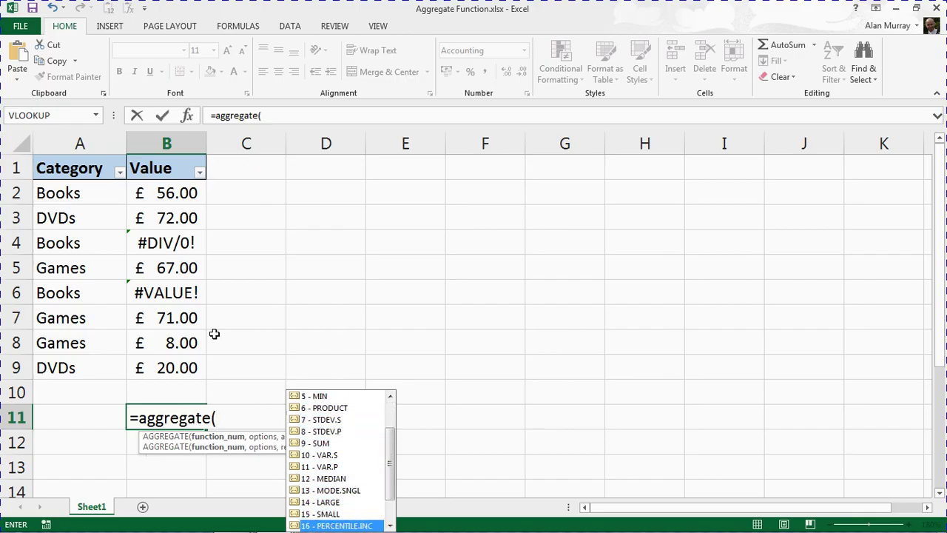
{"action": "key", "text": "Down"}
{"action": "key", "text": "Down"}
{"action": "key", "text": "Down"}
{"action": "key", "text": "Up"}
{"action": "key", "text": "Up"}
{"action": "key", "text": "Up"}
{"action": "key", "text": "Up"}
{"action": "key", "text": "Up"}
{"action": "key", "text": "Up"}
{"action": "key", "text": "Up"}
{"action": "key", "text": "Up"}
{"action": "key", "text": "Up"}
{"action": "key", "text": "Up"}
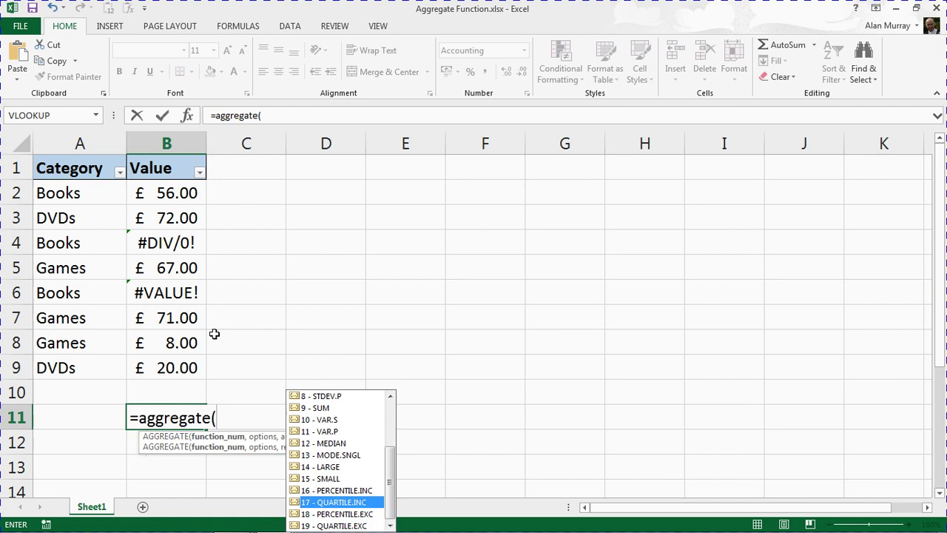
{"action": "key", "text": "Up"}
{"action": "key", "text": "Up"}
{"action": "key", "text": "Up"}
{"action": "key", "text": "Up"}
{"action": "key", "text": "Up"}
{"action": "key", "text": "Up"}
{"action": "key", "text": "Up"}
{"action": "key", "text": "Up"}
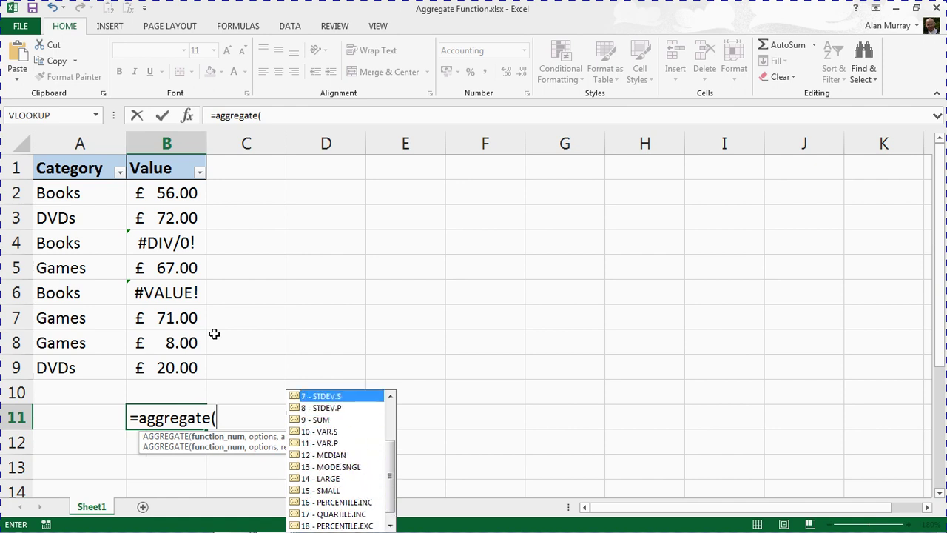
{"action": "key", "text": "Down"}
{"action": "key", "text": "Down"}
{"action": "key", "text": "Down"}
{"action": "key", "text": "Down"}
{"action": "key", "text": "Down"}
{"action": "key", "text": "Down"}
{"action": "key", "text": "Down"}
{"action": "key", "text": "Down"}
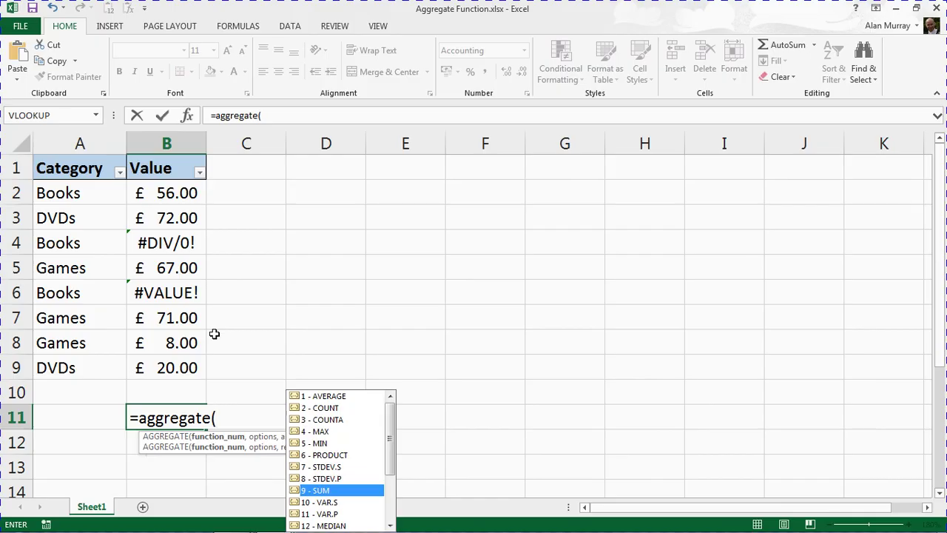
{"action": "key", "text": "Tab"}
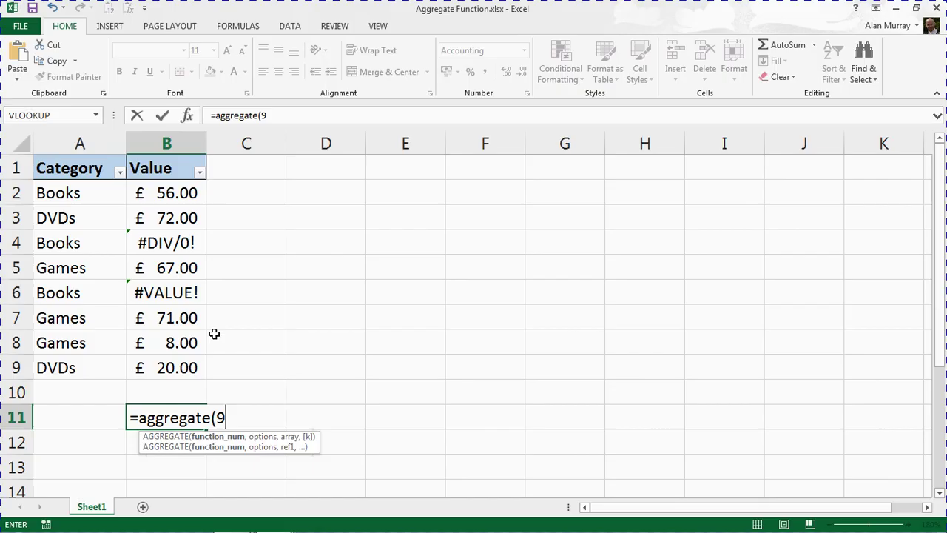
Step: Add option 6 (ignore error values) as the AGGREGATE formula's second argument
{"action": "type", "text": ","}
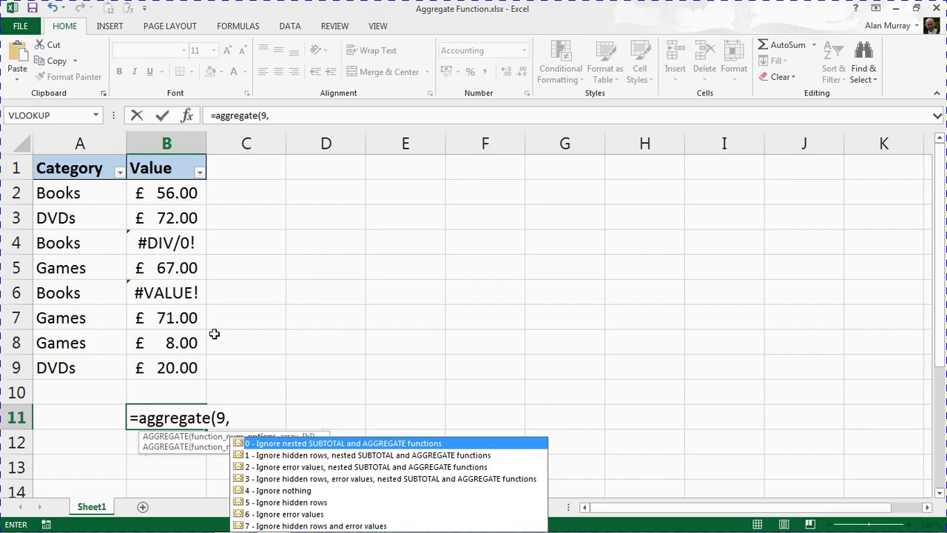
{"action": "key", "text": "Down"}
{"action": "key", "text": "Down"}
{"action": "key", "text": "Down"}
{"action": "key", "text": "Down"}
{"action": "key", "text": "Down"}
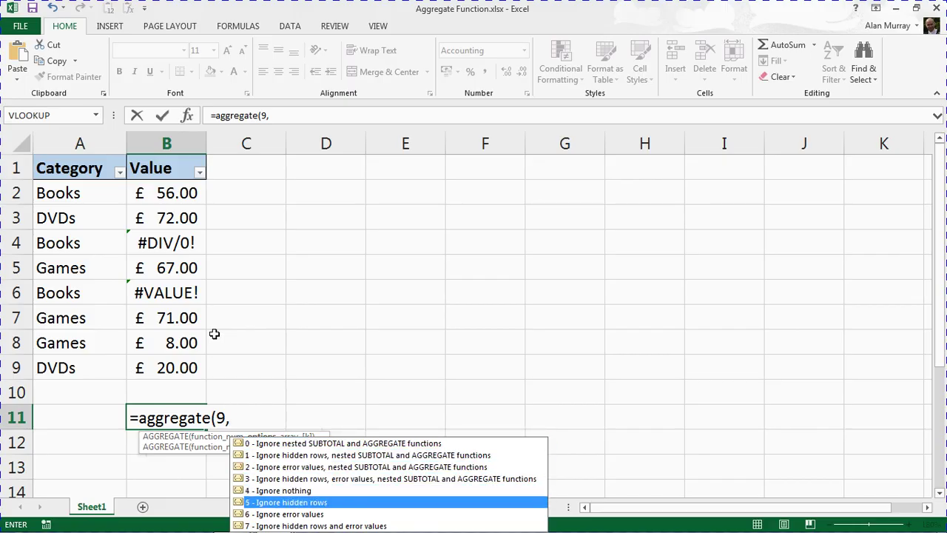
{"action": "key", "text": "Up"}
{"action": "key", "text": "Up"}
{"action": "key", "text": "Up"}
{"action": "key", "text": "Up"}
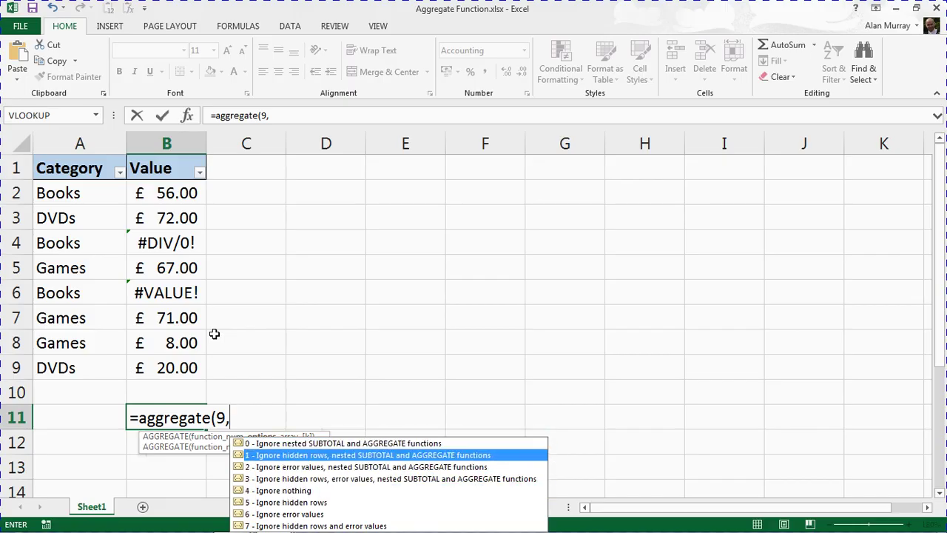
{"action": "key", "text": "Down"}
{"action": "key", "text": "Down"}
{"action": "key", "text": "Down"}
{"action": "key", "text": "Down"}
{"action": "key", "text": "Down"}
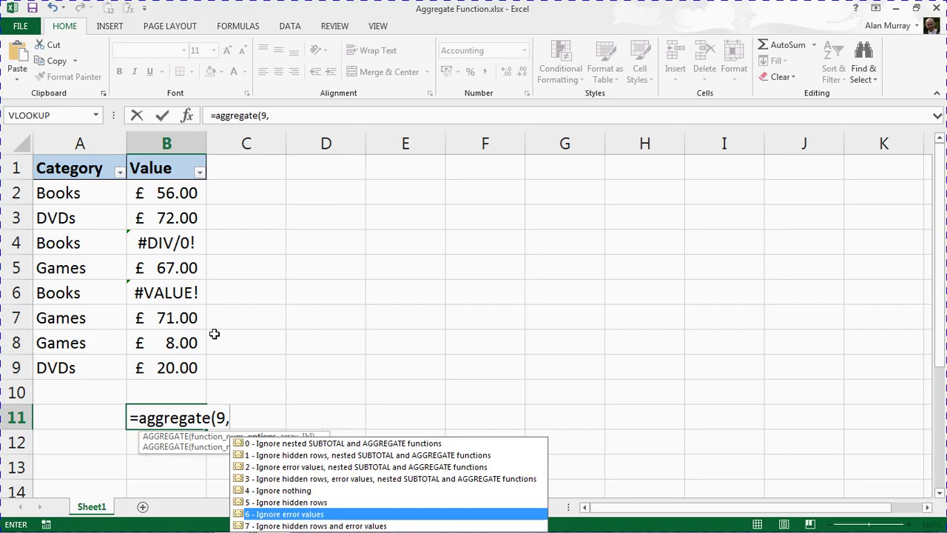
{"action": "key", "text": "Up"}
{"action": "key", "text": "Up"}
{"action": "key", "text": "Up"}
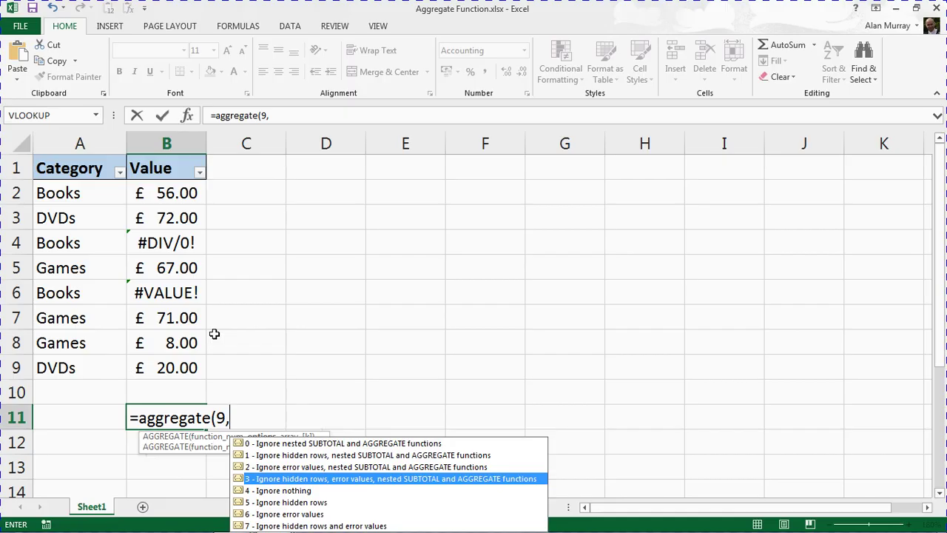
{"action": "key", "text": "Down"}
{"action": "key", "text": "Down"}
{"action": "key", "text": "Down"}
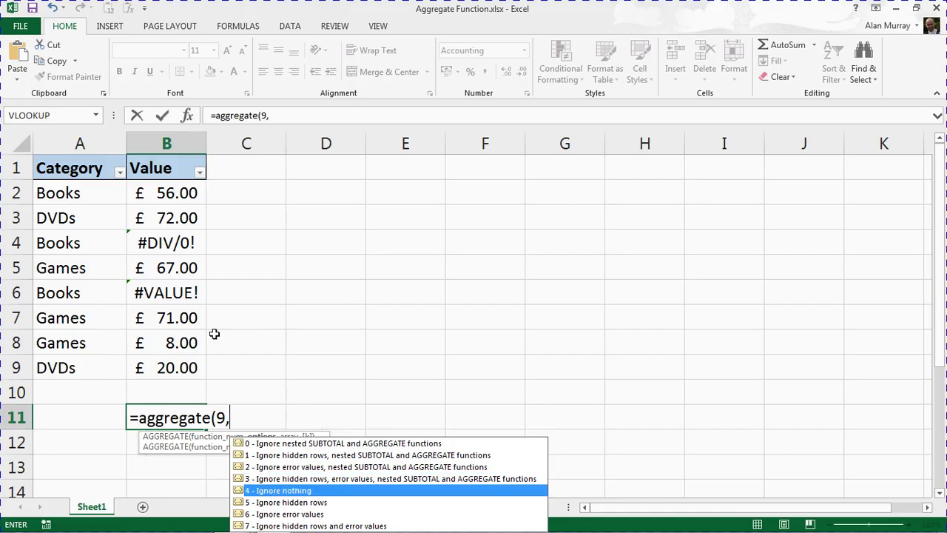
{"action": "key", "text": "Tab"}
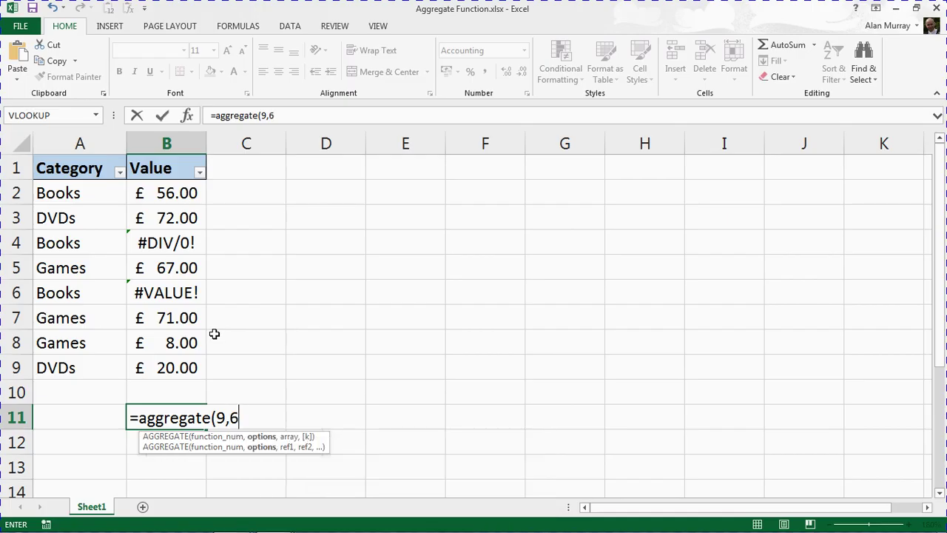
Step: Complete and enter =AGGREGATE(9,6,B2:B9), which returns £294.00
{"action": "type", "text": ","}
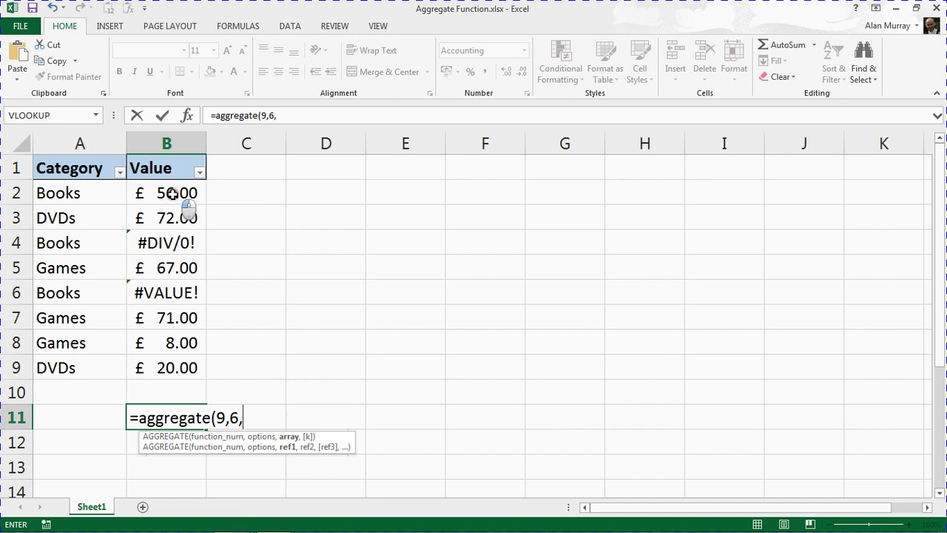
{"action": "left_click_drag", "start_coordinate": [182, 191], "coordinate": [159, 363]}
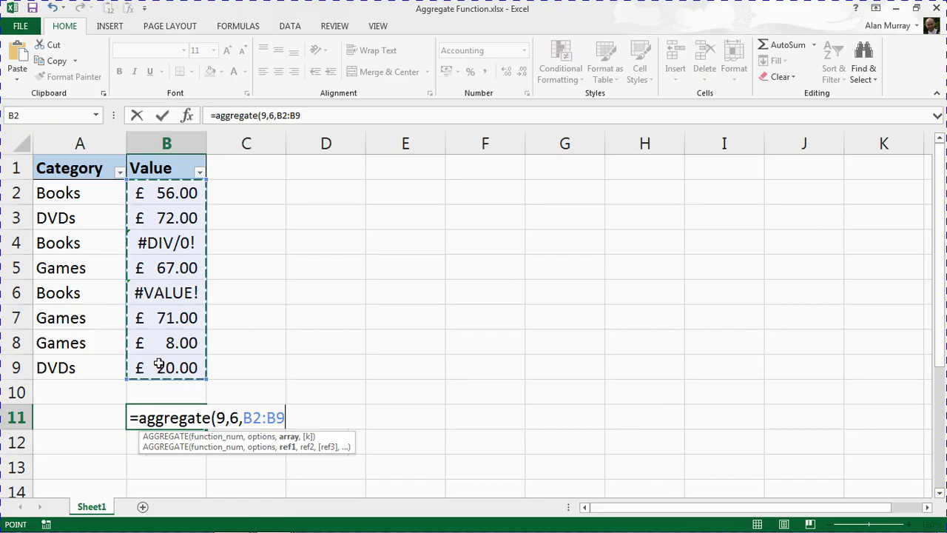
{"action": "type", "text": ")"}
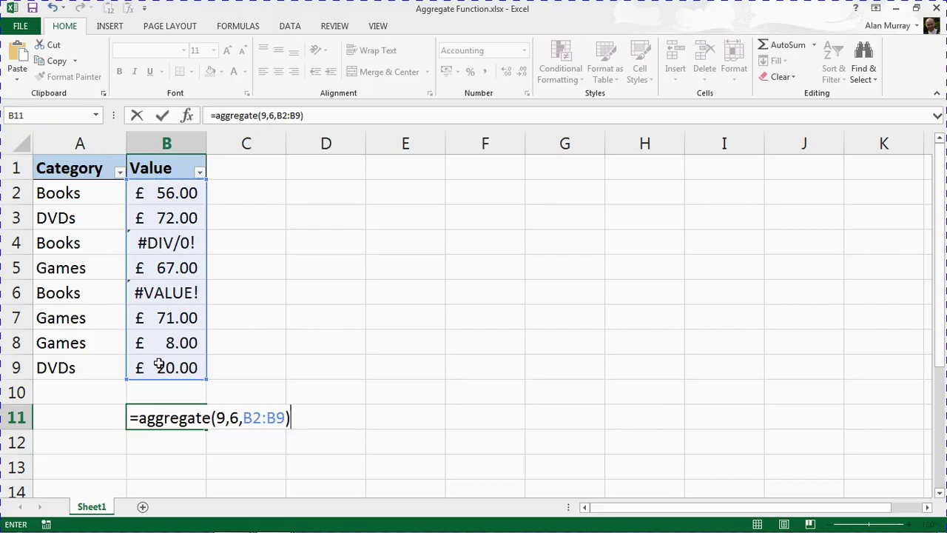
{"action": "key", "text": "Return"}
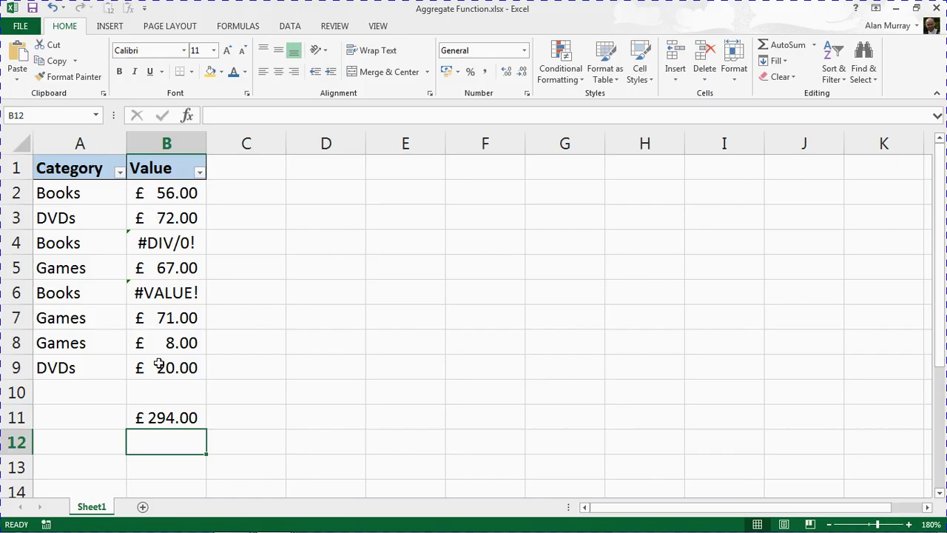
Step: Check B11's formula against B2:B9, delete it, and open the Category column filter
{"action": "left_click", "coordinate": [169, 417]}
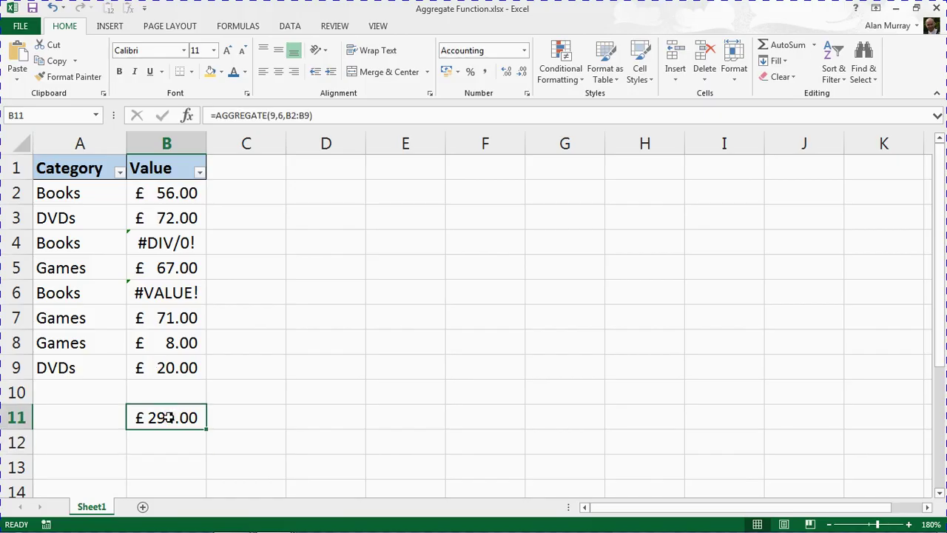
{"action": "left_click", "coordinate": [160, 191]}
{"action": "left_click_drag", "start_coordinate": [160, 191], "coordinate": [163, 365]}
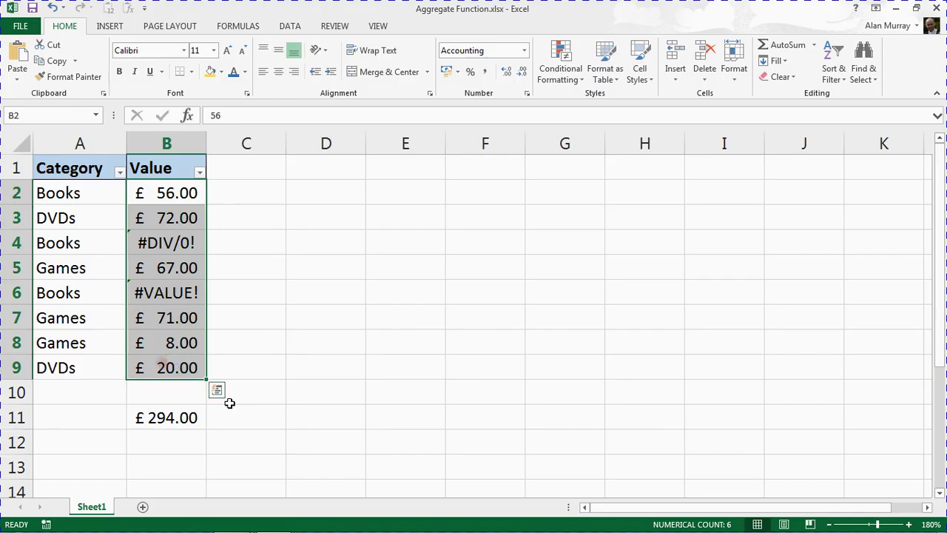
{"action": "left_click", "coordinate": [228, 399]}
{"action": "left_click", "coordinate": [159, 418]}
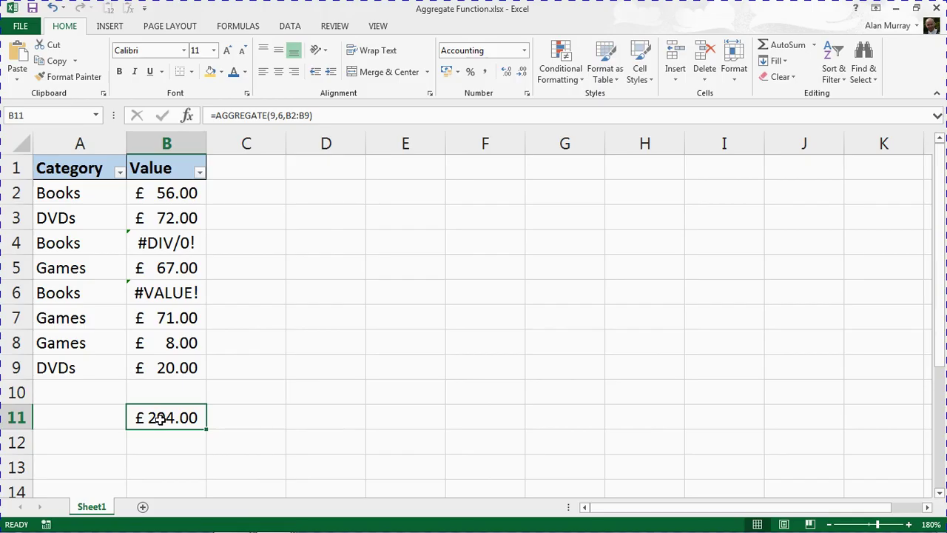
{"action": "key", "text": "Delete"}
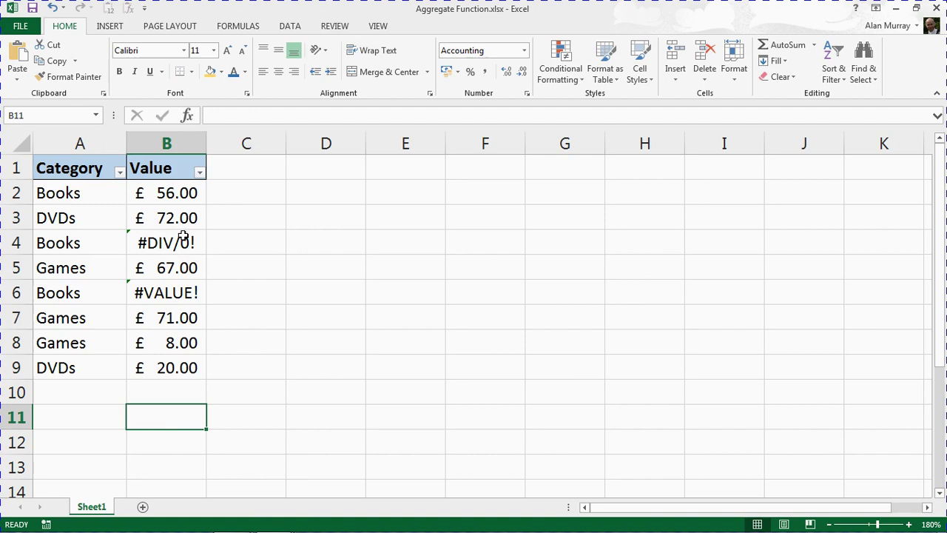
{"action": "left_click", "coordinate": [119, 177]}
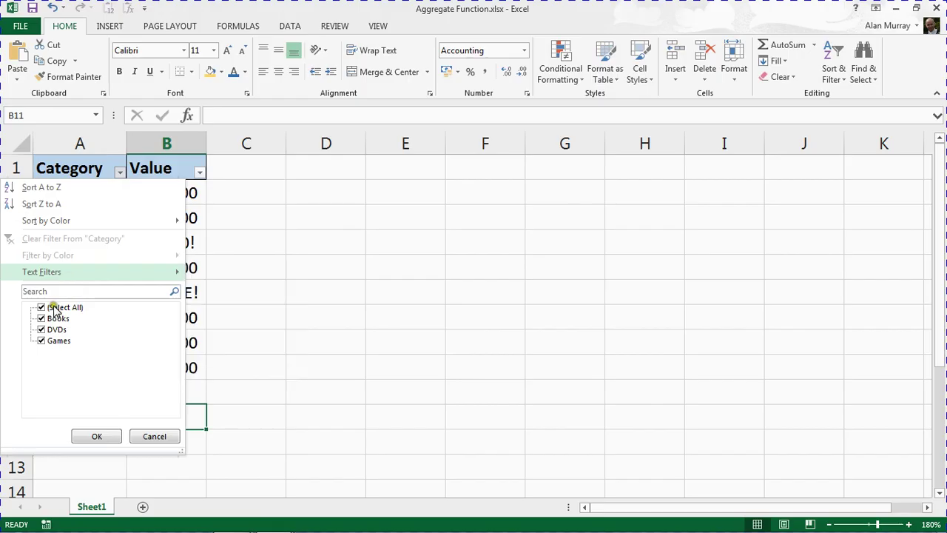
Step: Untick Games in the Category filter so only Books and DVDs rows show
{"action": "left_click", "coordinate": [42, 341]}
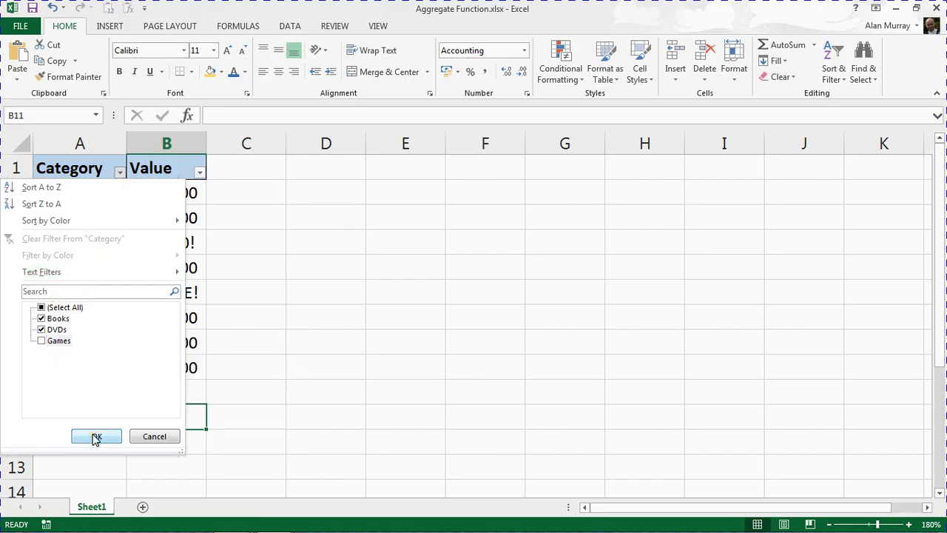
{"action": "left_click", "coordinate": [96, 437]}
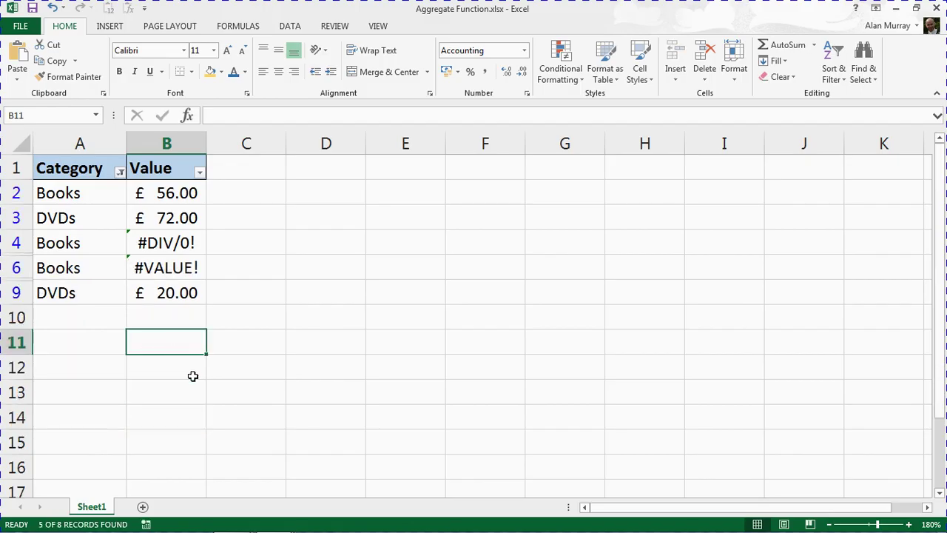
Step: In B11, start an AGGREGATE formula with function number 2 (COUNT)
{"action": "type", "text": "=aggreagte"}
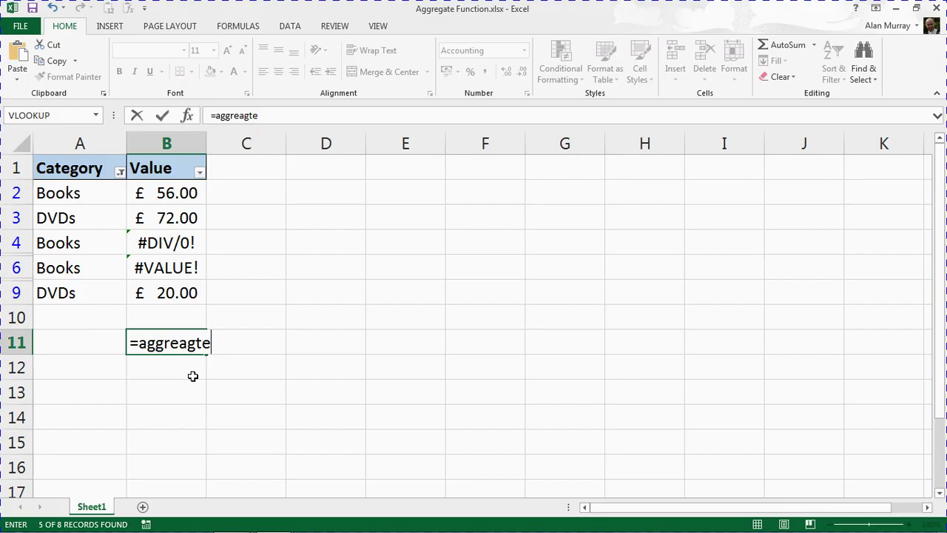
{"action": "key", "text": "BackSpace"}
{"action": "key", "text": "BackSpace"}
{"action": "key", "text": "BackSpace"}
{"action": "key", "text": "BackSpace"}
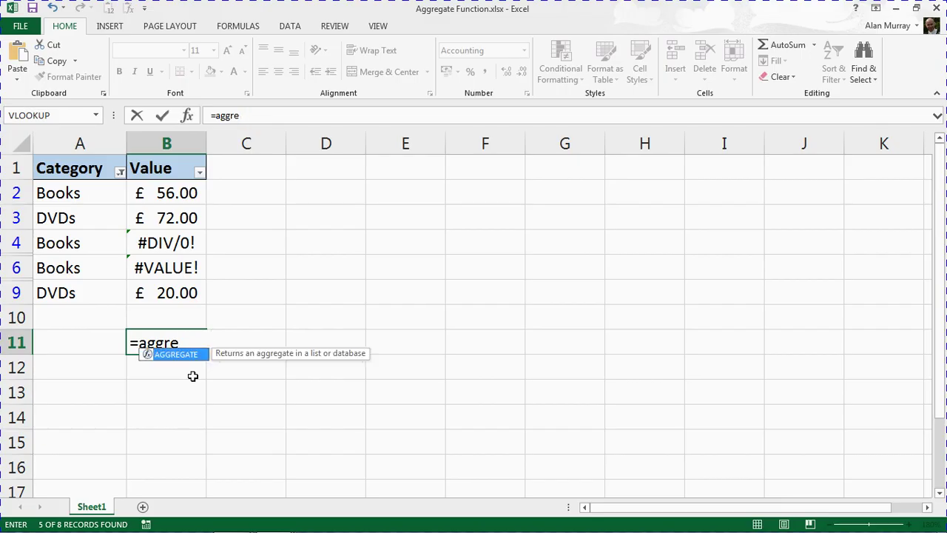
{"action": "key", "text": "Tab"}
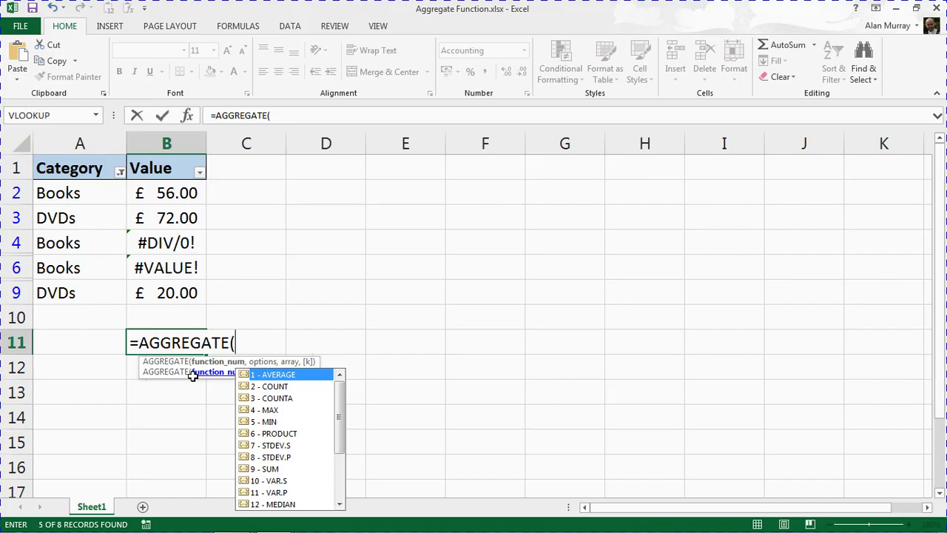
{"action": "key", "text": "Down"}
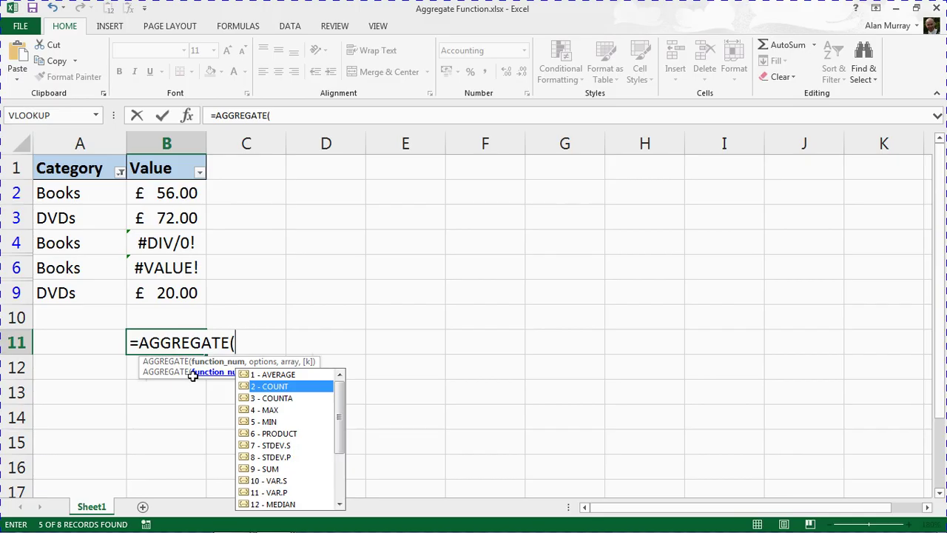
{"action": "key", "text": "Tab"}
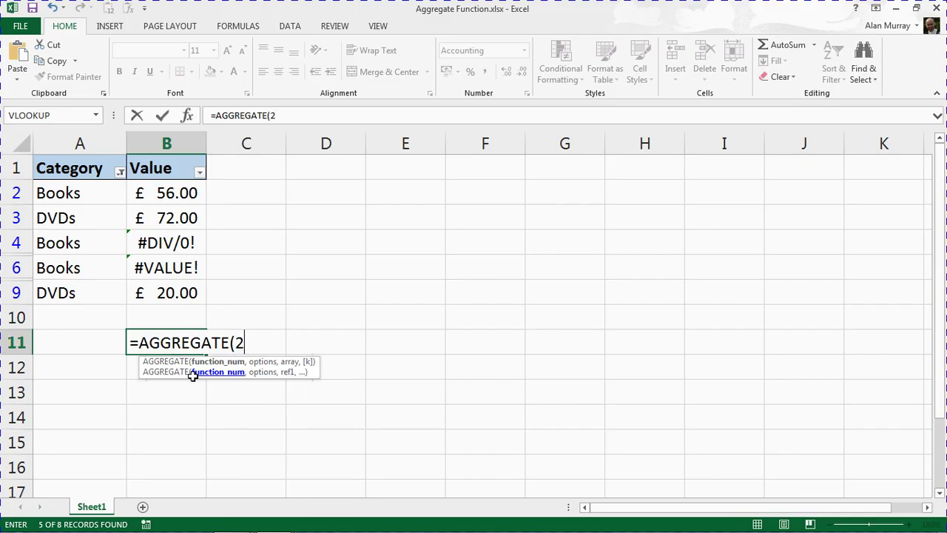
Step: Add option 7 (ignore hidden rows and errors) and range B2:B9, giving 3
{"action": "type", "text": ","}
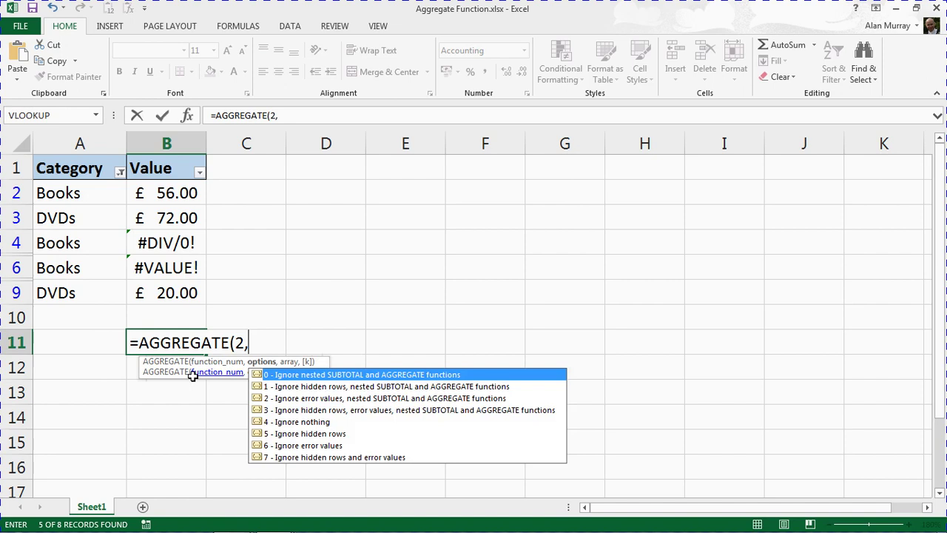
{"action": "key", "text": "Down"}
{"action": "key", "text": "Down"}
{"action": "key", "text": "Down"}
{"action": "key", "text": "Down"}
{"action": "key", "text": "Down"}
{"action": "key", "text": "Down"}
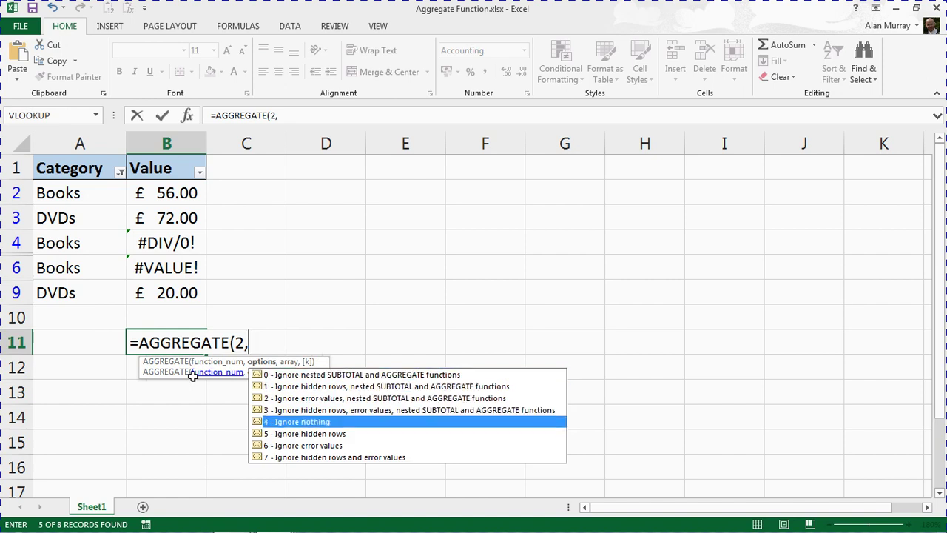
{"action": "key", "text": "Down"}
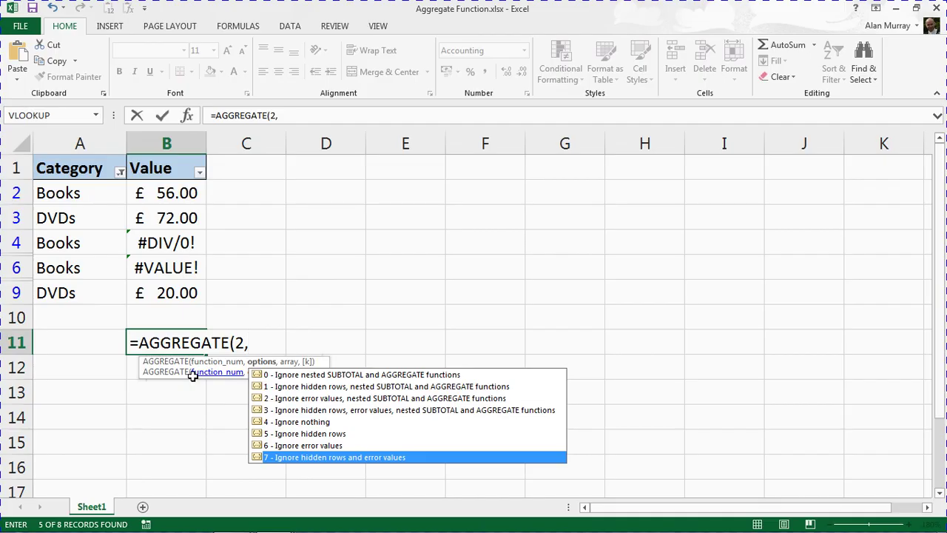
{"action": "key", "text": "Tab"}
{"action": "type", "text": ","}
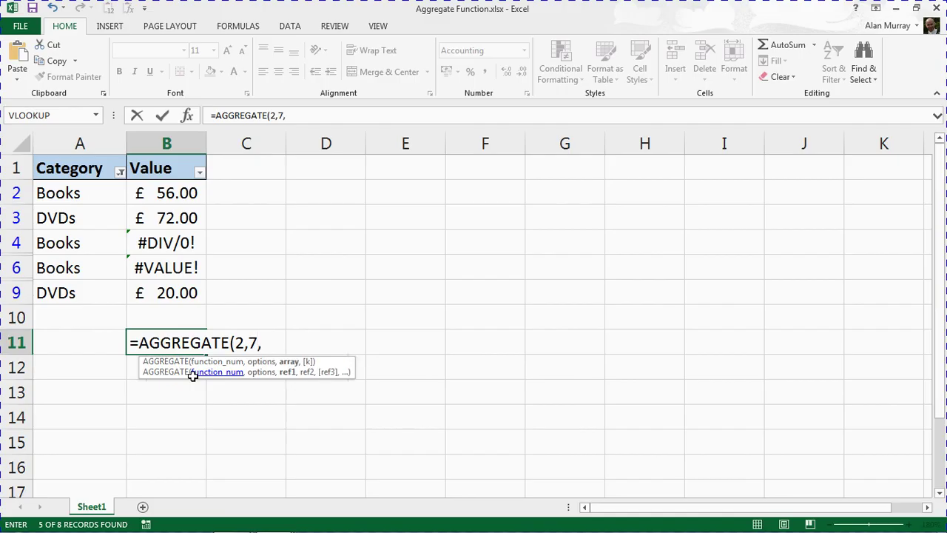
{"action": "left_click_drag", "start_coordinate": [181, 191], "coordinate": [169, 289]}
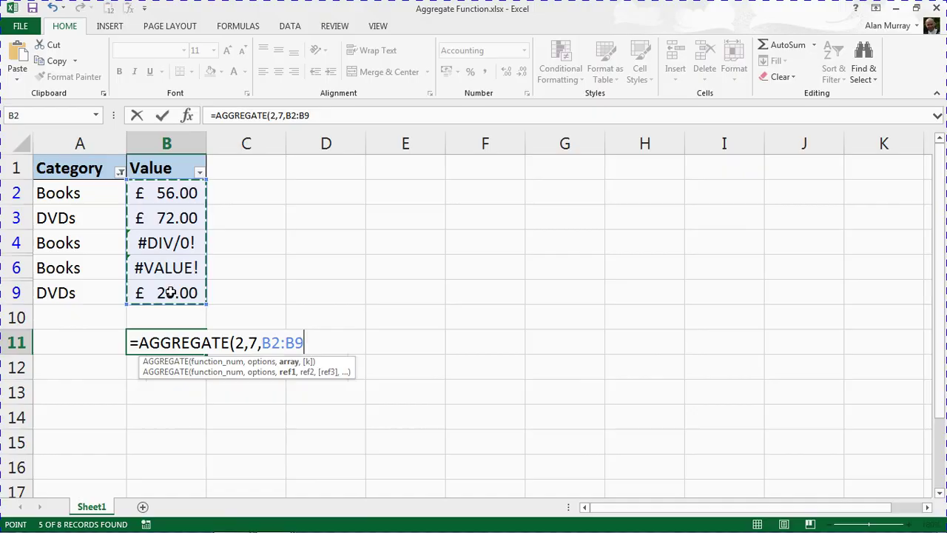
{"action": "type", "text": ")"}
{"action": "key", "text": "Return"}
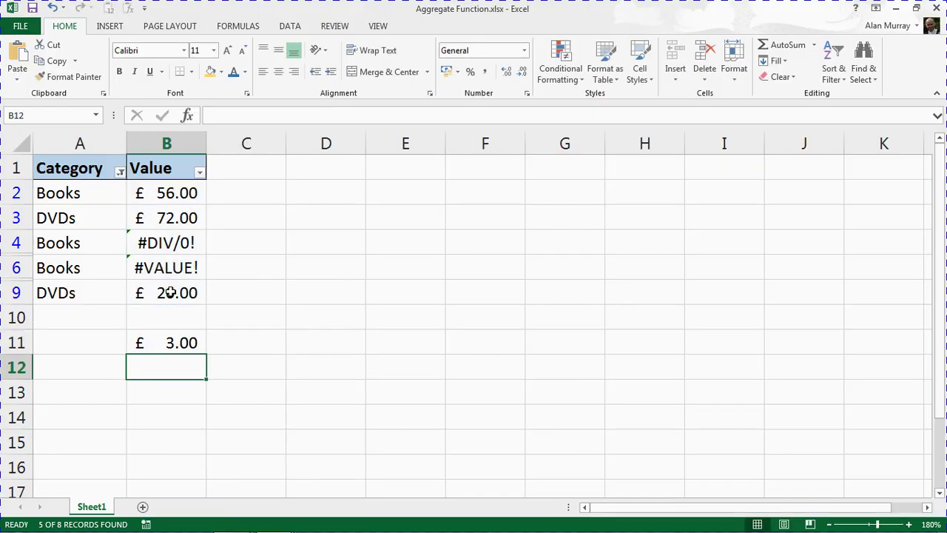
Step: Delete the COUNT formula from B11
{"action": "key", "text": "Up"}
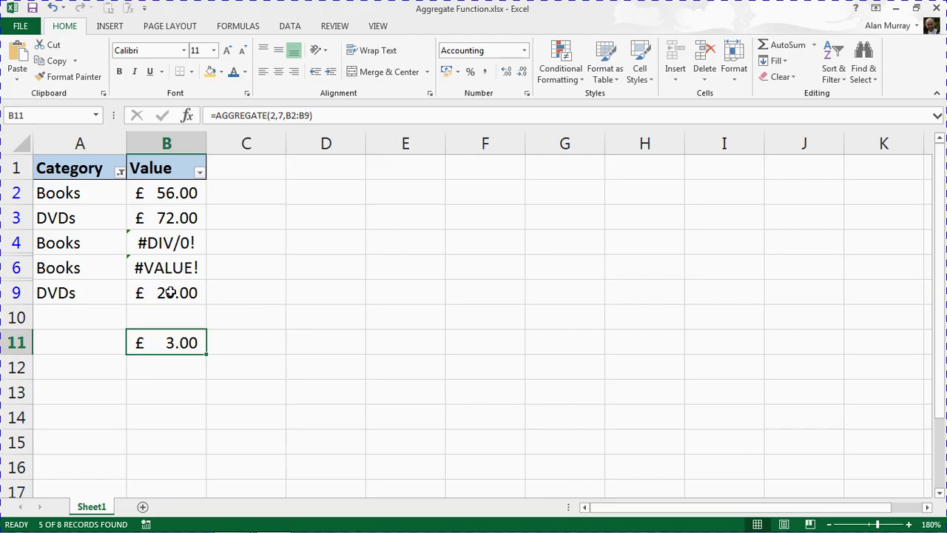
{"action": "key", "text": "Delete"}
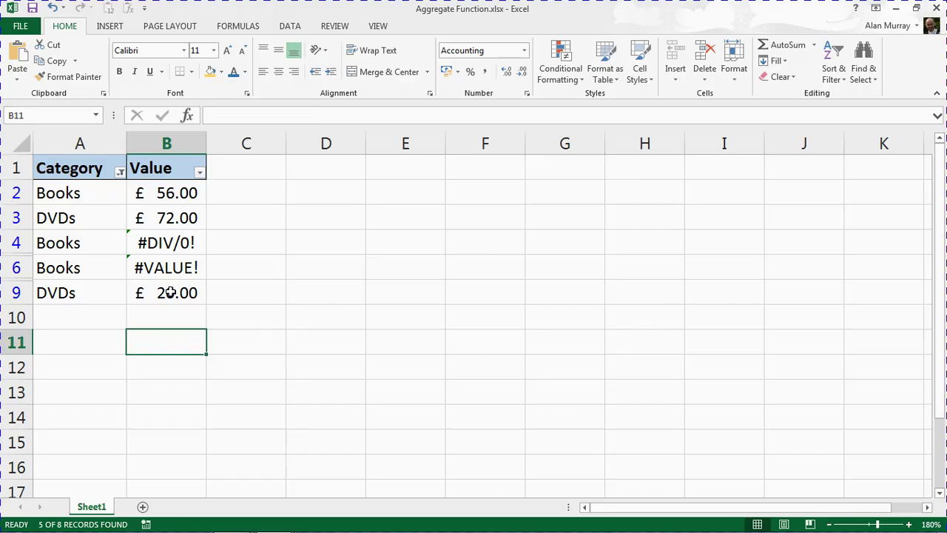
Step: Enter =aggregate(1,7,B2:B9) in B11 to average visible non-error values (£49.33)
{"action": "type", "text": "=aggregate"}
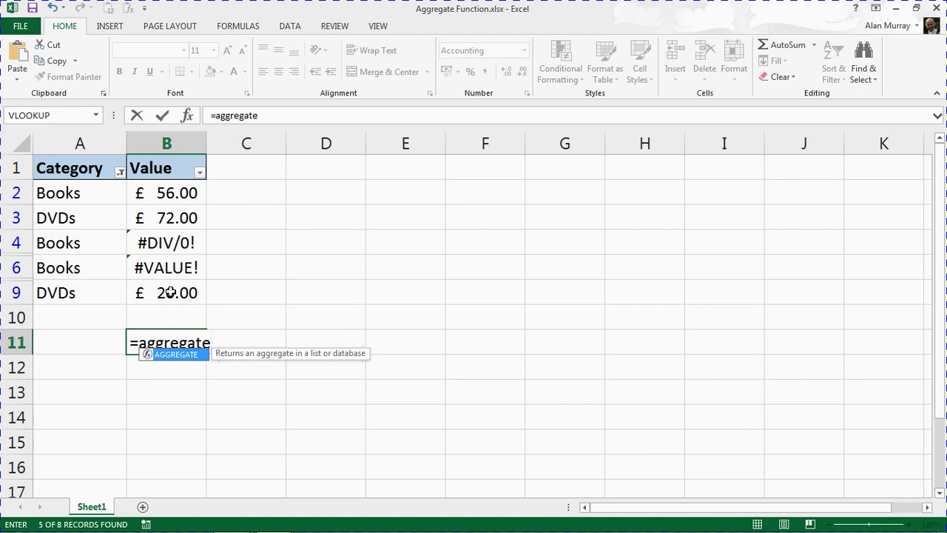
{"action": "type", "text": "("}
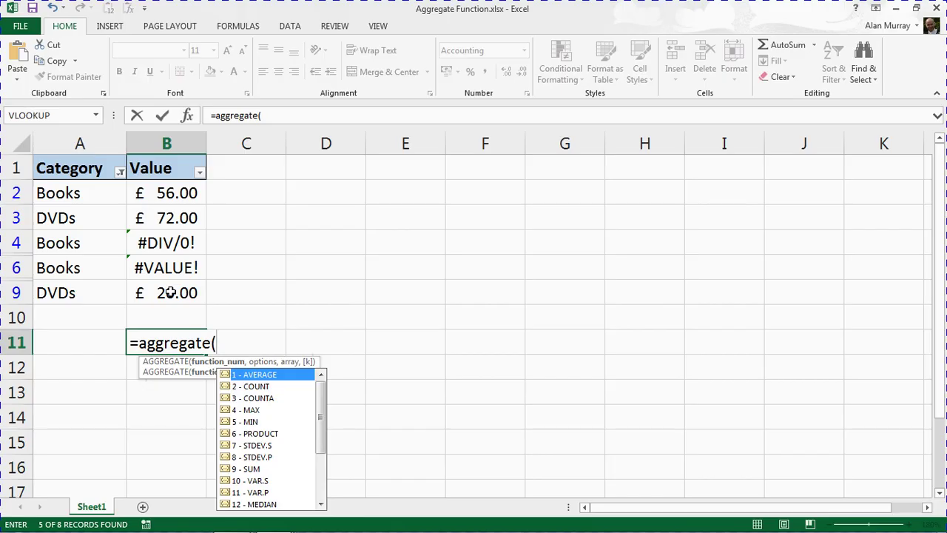
{"action": "type", "text": "1,"}
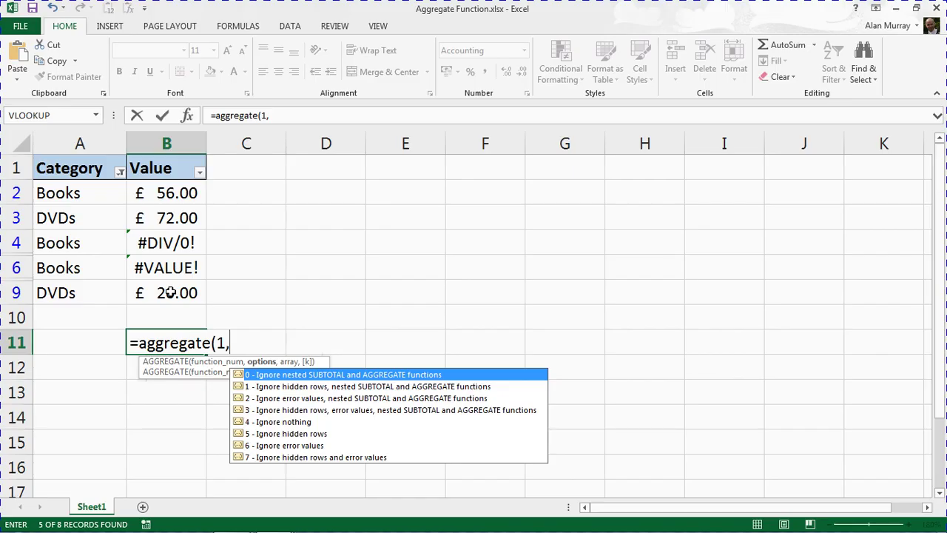
{"action": "type", "text": "7"}
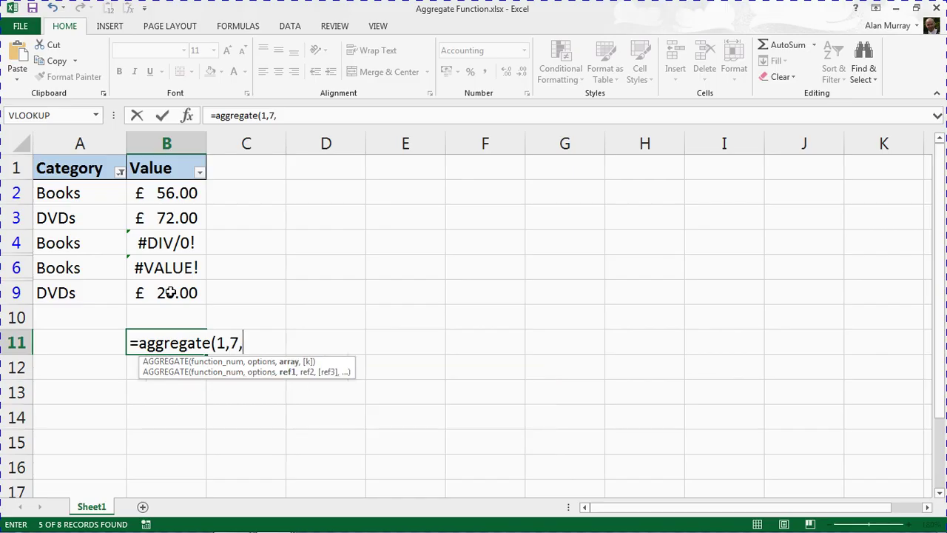
{"action": "type", "text": ","}
{"action": "left_click_drag", "start_coordinate": [165, 192], "coordinate": [183, 292]}
{"action": "key", "text": "Return"}
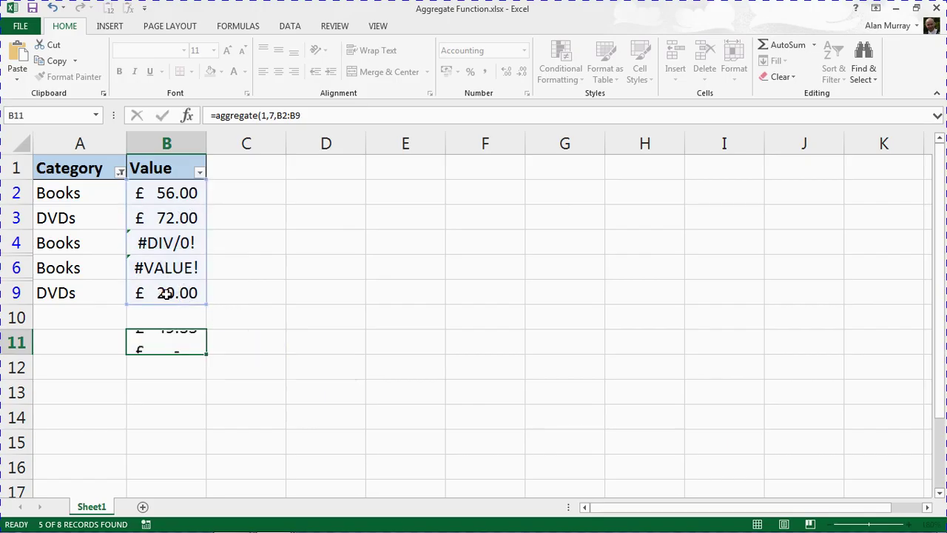
{"action": "left_click", "coordinate": [173, 192]}
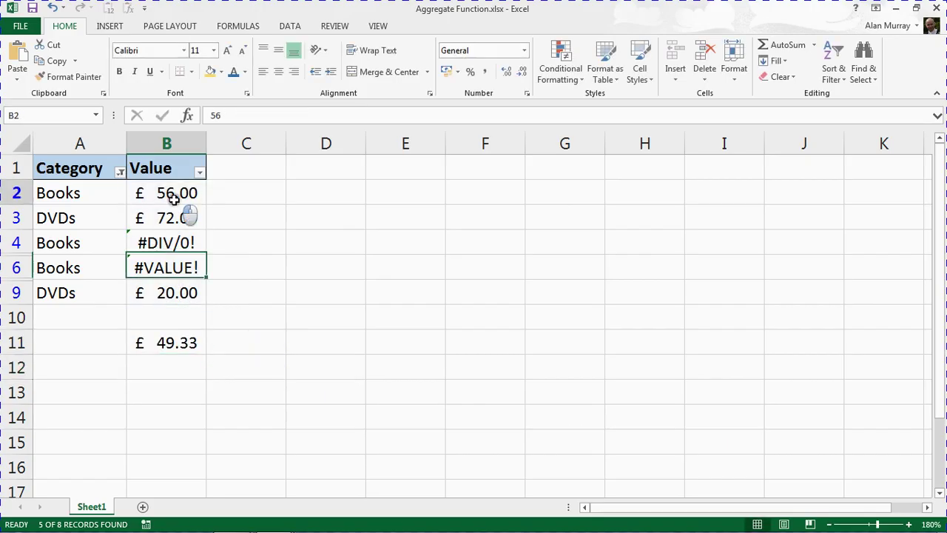
{"action": "left_click", "coordinate": [172, 218], "text": "ctrl"}
{"action": "left_click", "coordinate": [169, 292], "text": "ctrl"}
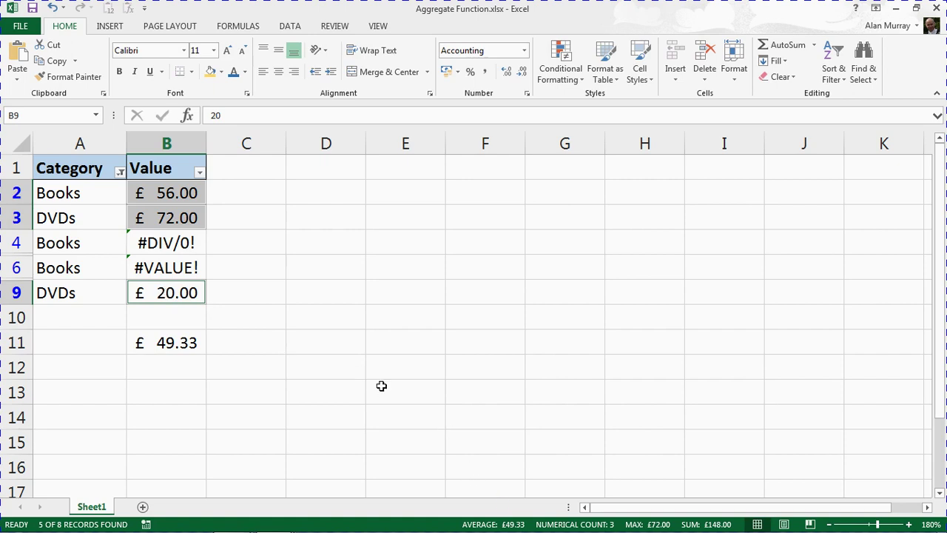
{"action": "left_click", "coordinate": [242, 265]}
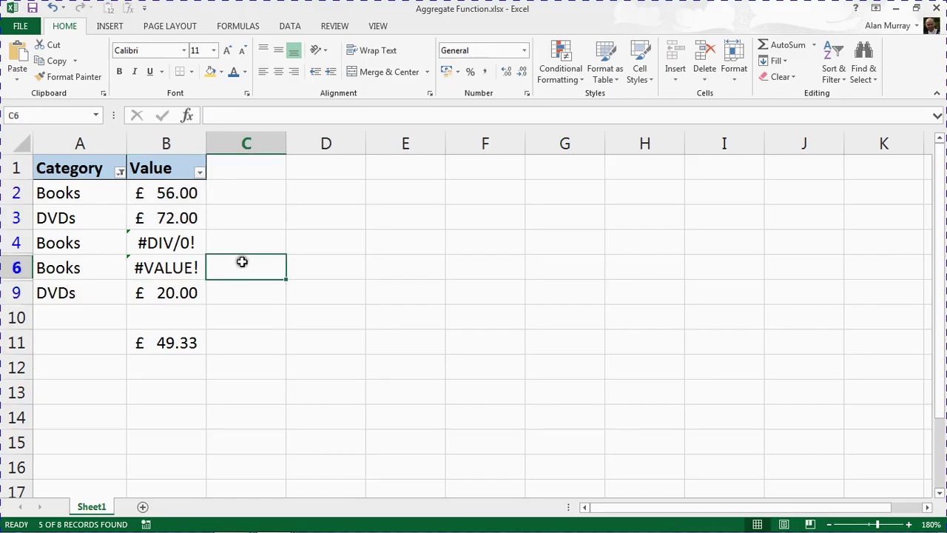
{"action": "left_click", "coordinate": [247, 303]}
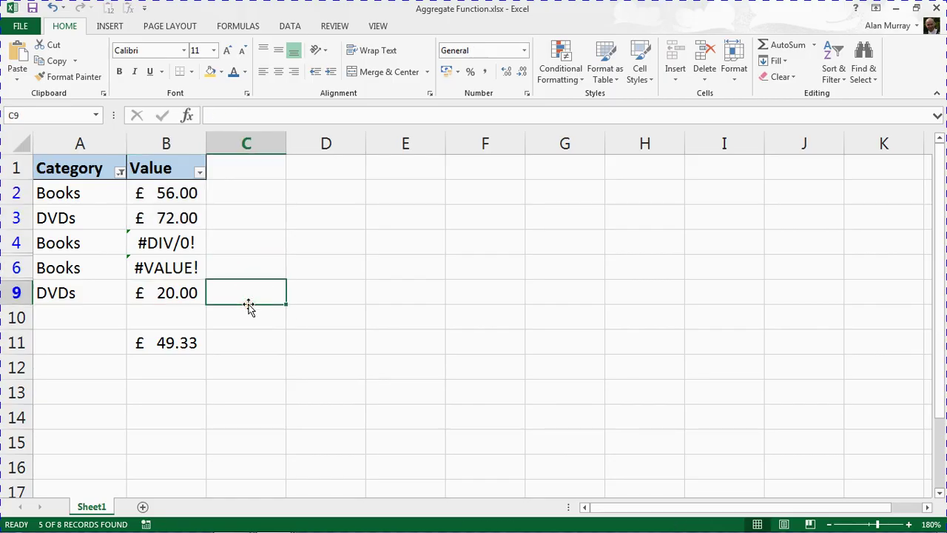